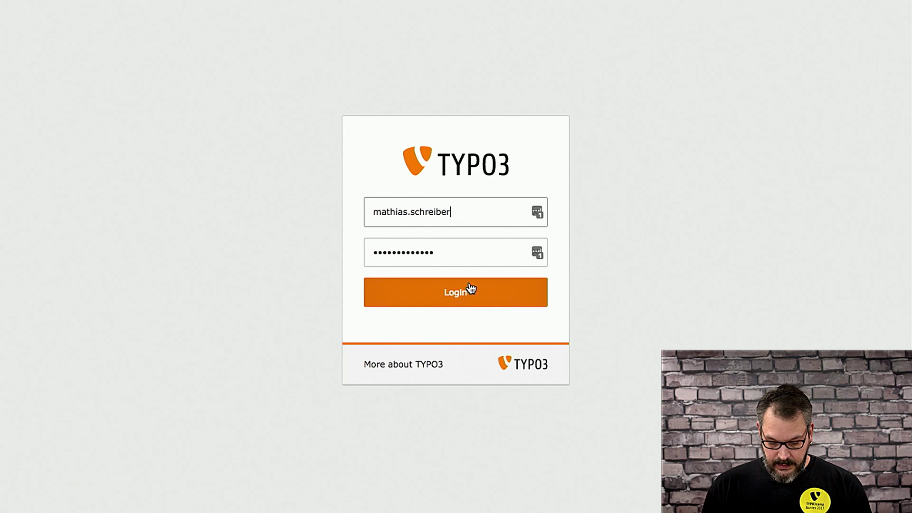
Log in and open Extension configuration under Admin Tools > Settings.
click(470, 285)
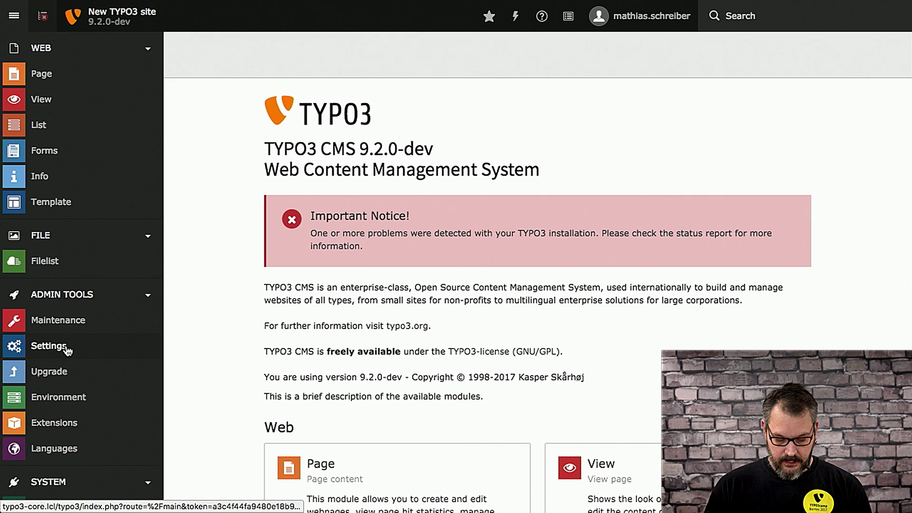
click(68, 351)
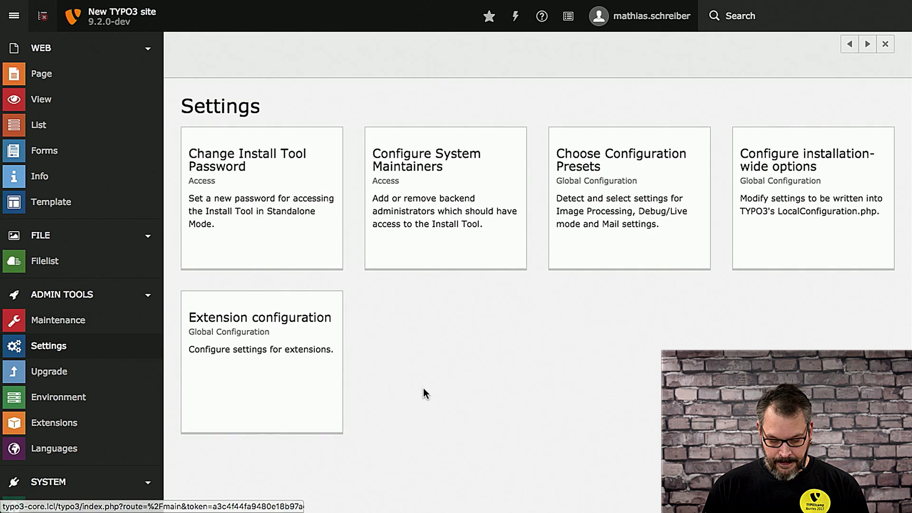
click(256, 372)
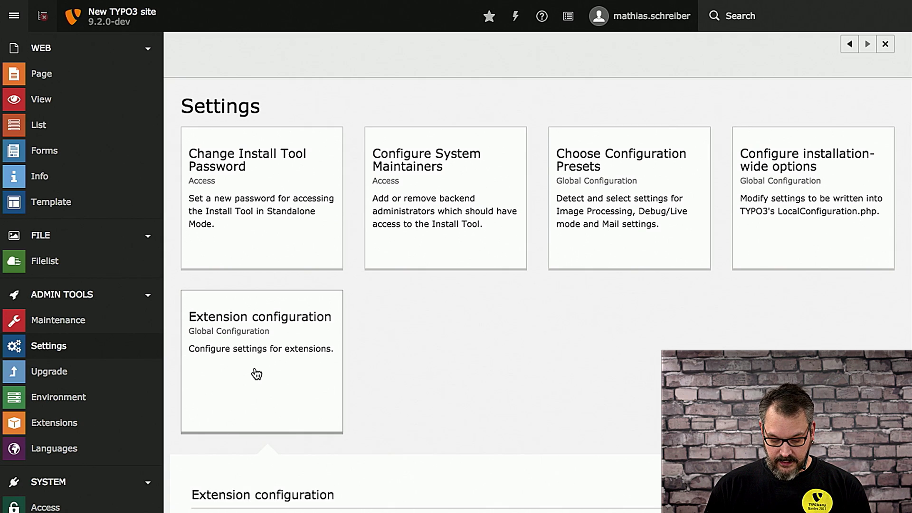
Expand the backend extension's settings and scroll down to its login Footnote field.
scroll(498, 384, down, 4)
scroll(498, 384, down, 2)
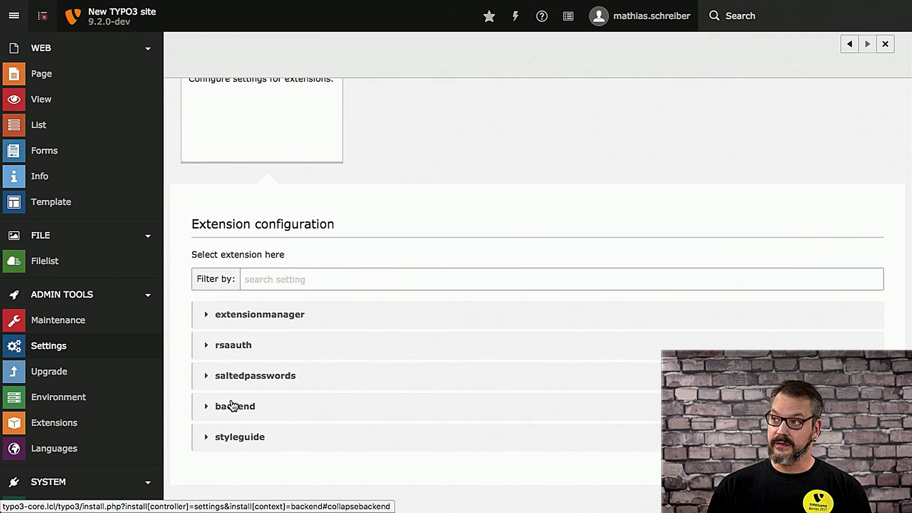
click(232, 406)
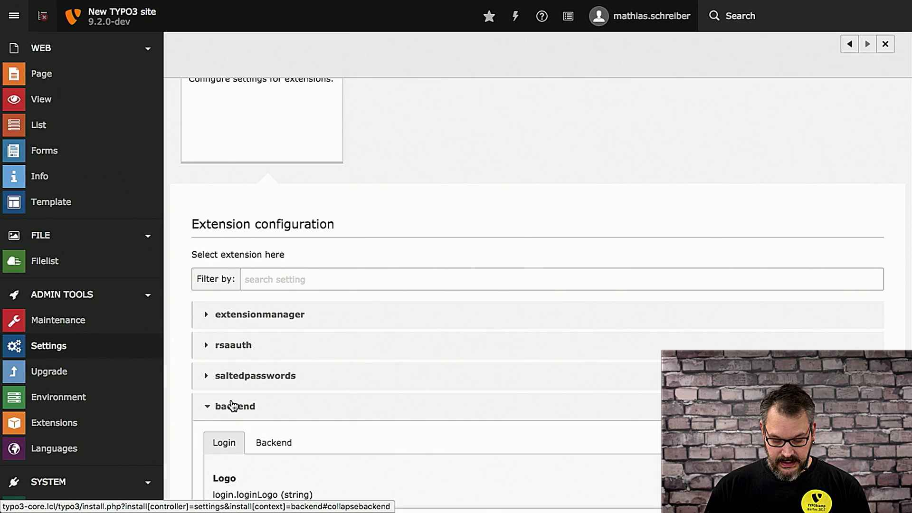
scroll(232, 404, down, 9)
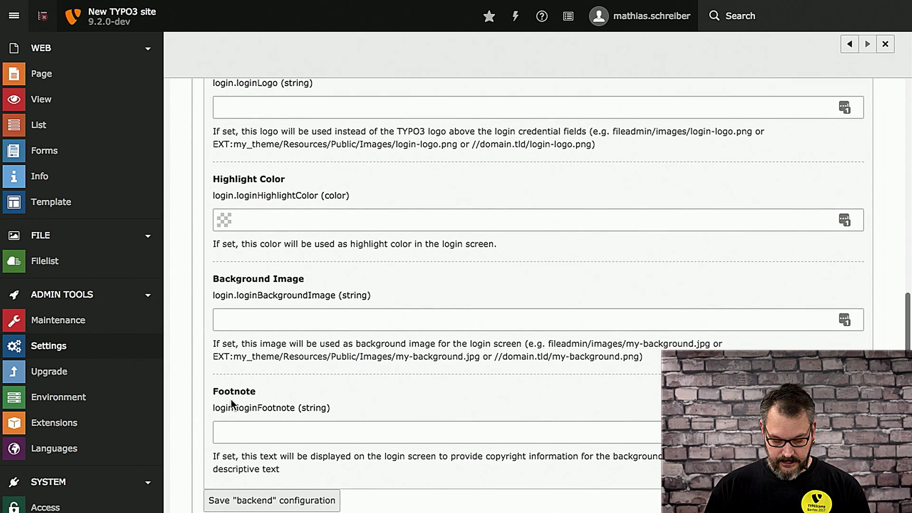
scroll(231, 399, down, 1)
Enter the footnote 'This site has been built for our Youtube audience' and save the backend configuration.
click(275, 394)
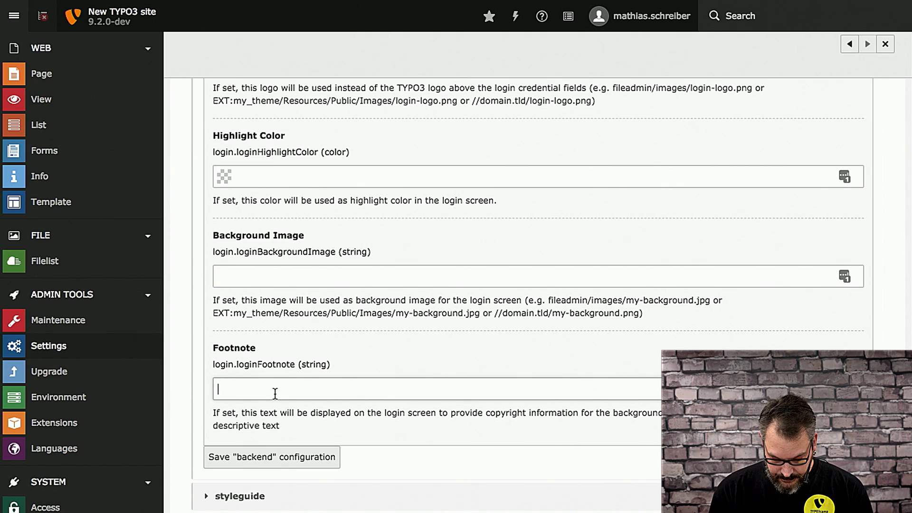
text(This sit)
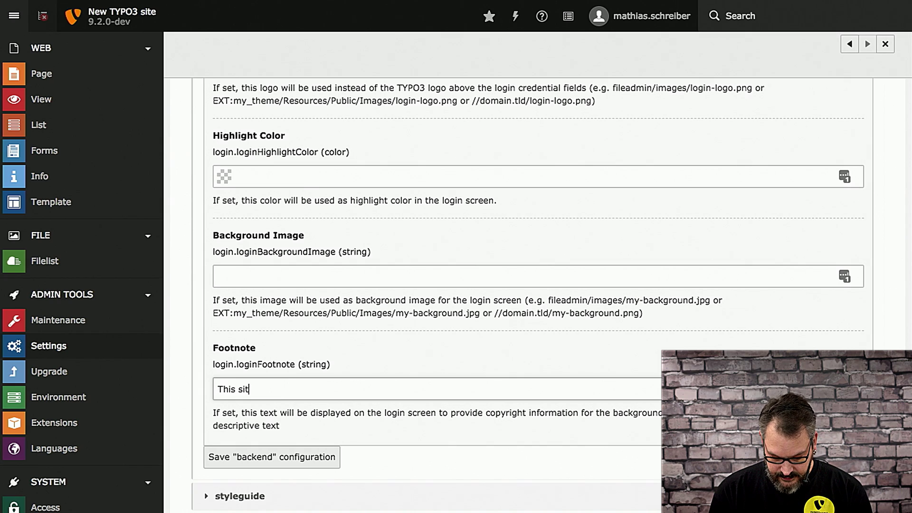
text(e has been )
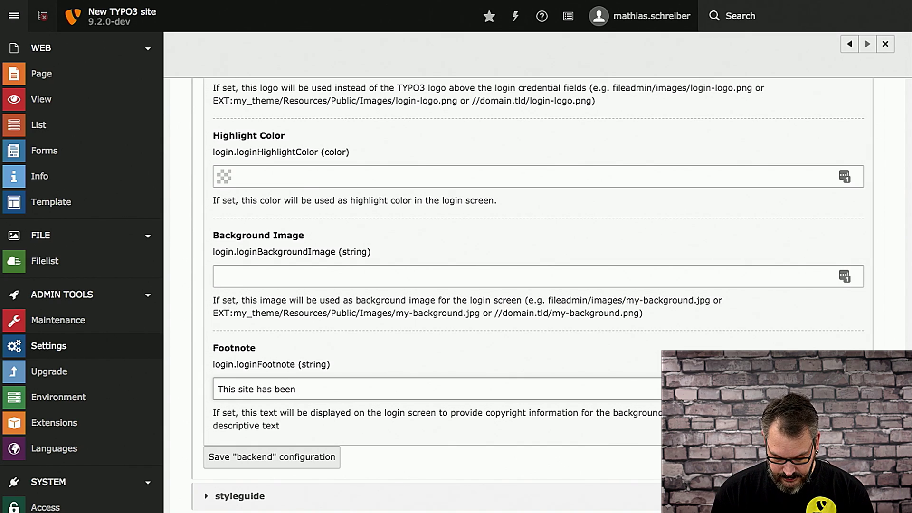
text(built for our )
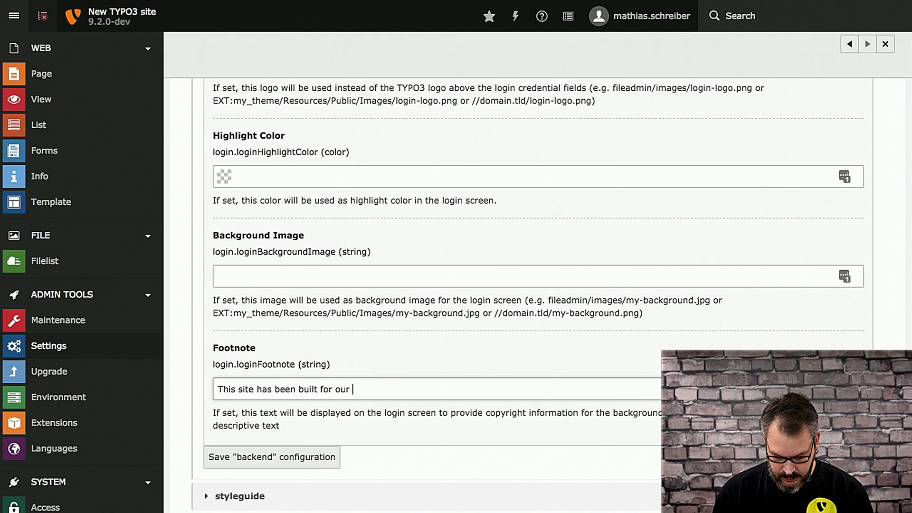
text(Yout)
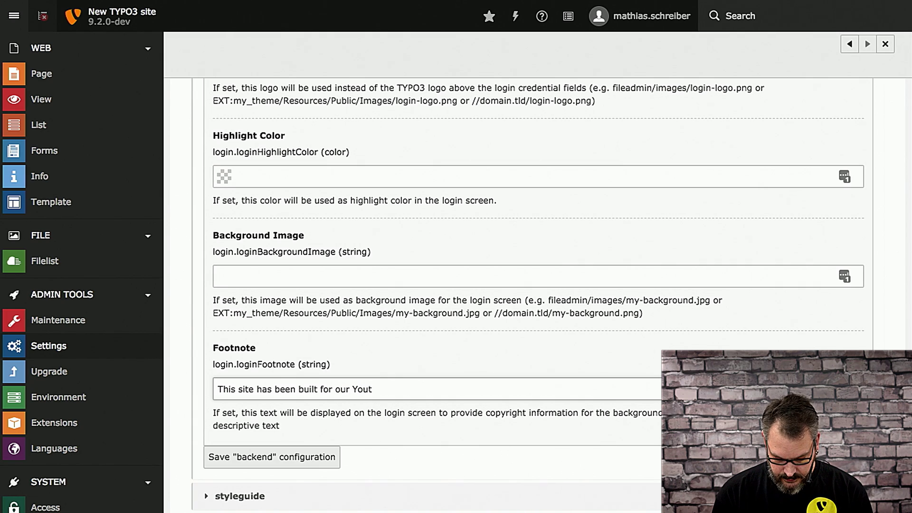
text(ube audience)
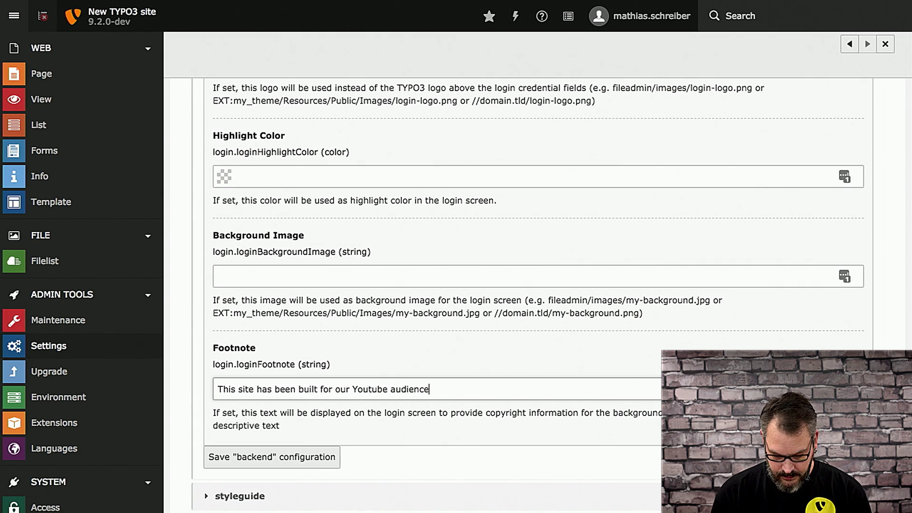
click(260, 458)
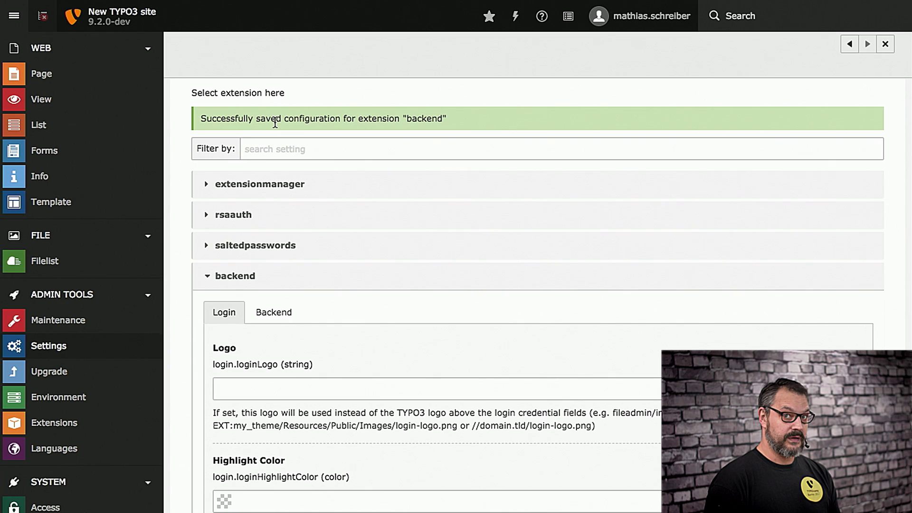
Log out of the backend from the user menu in the top bar.
click(664, 11)
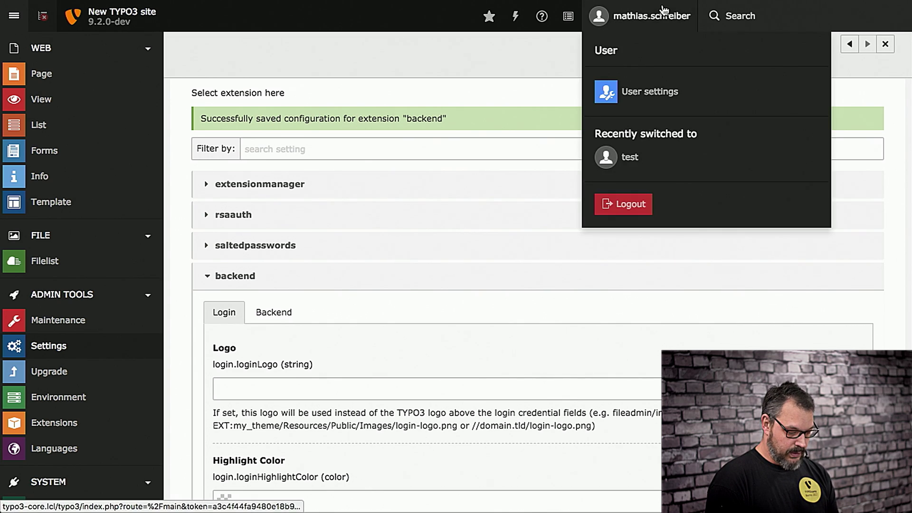
click(633, 203)
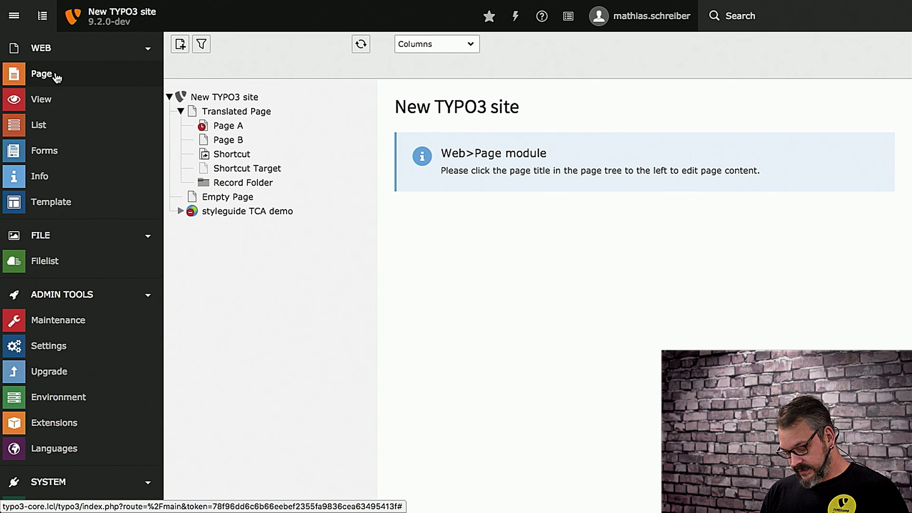
Collapse the FILE and ADMIN TOOLS groups and open System > Backend users.
click(71, 237)
click(64, 270)
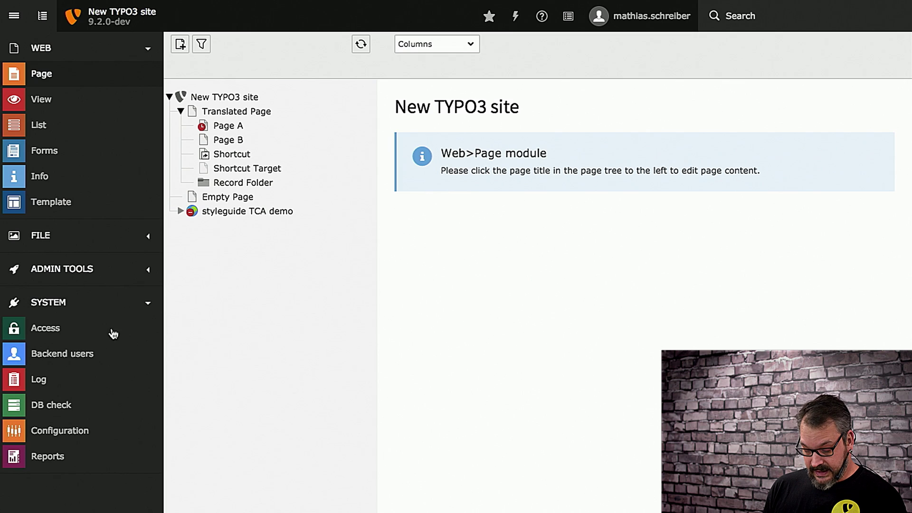
click(60, 360)
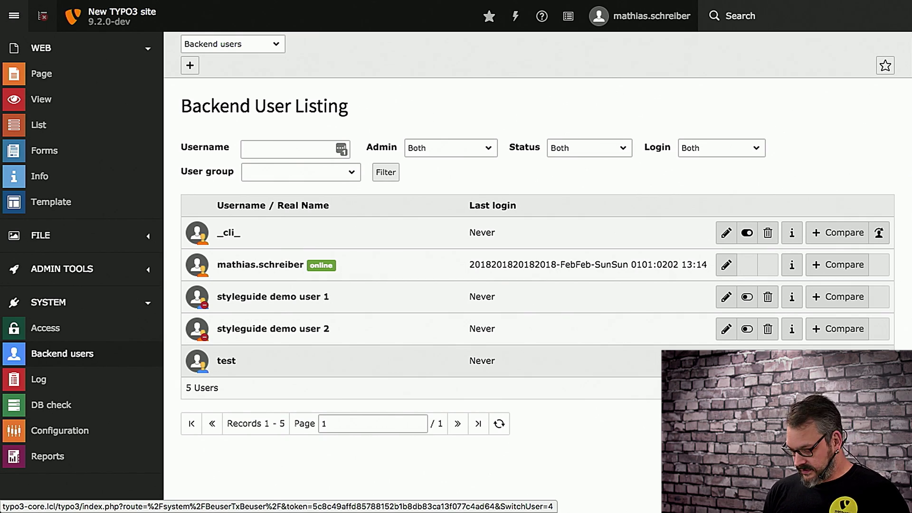
Switch into the test user, then exit that session from the 'SU: test' menu.
click(879, 361)
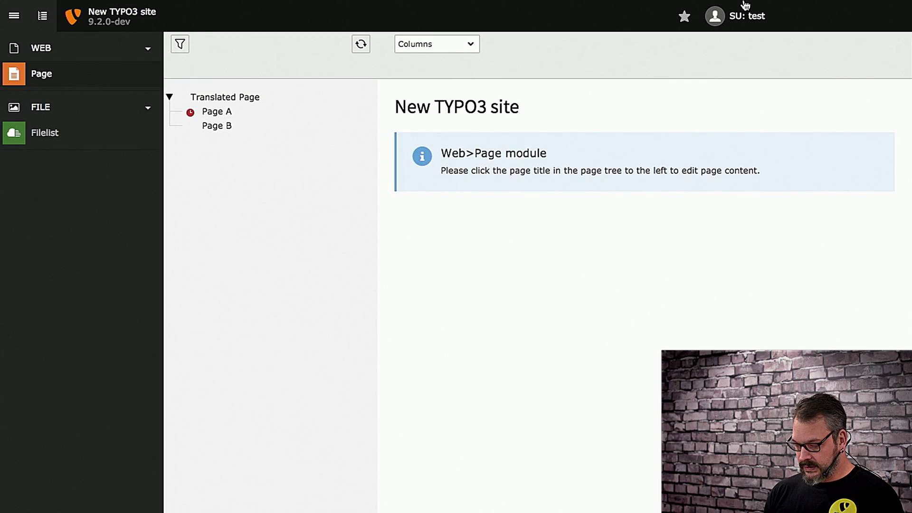
click(752, 23)
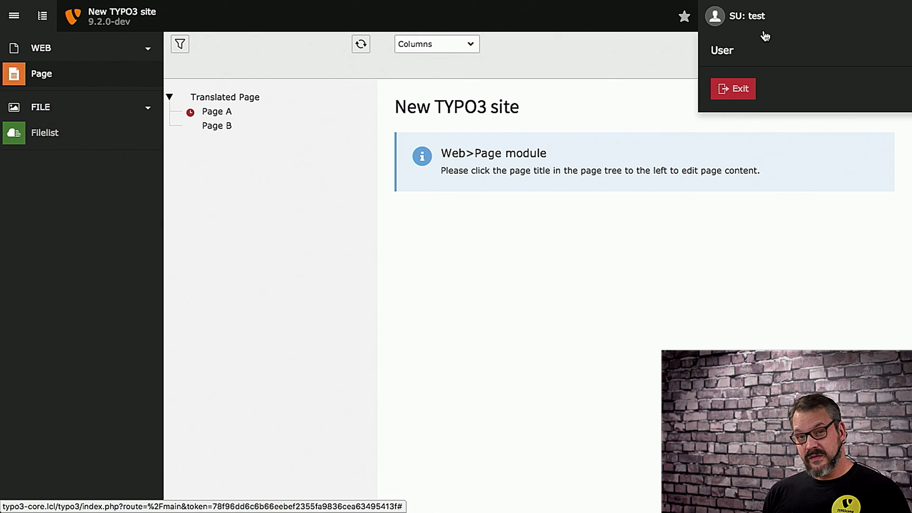
click(737, 89)
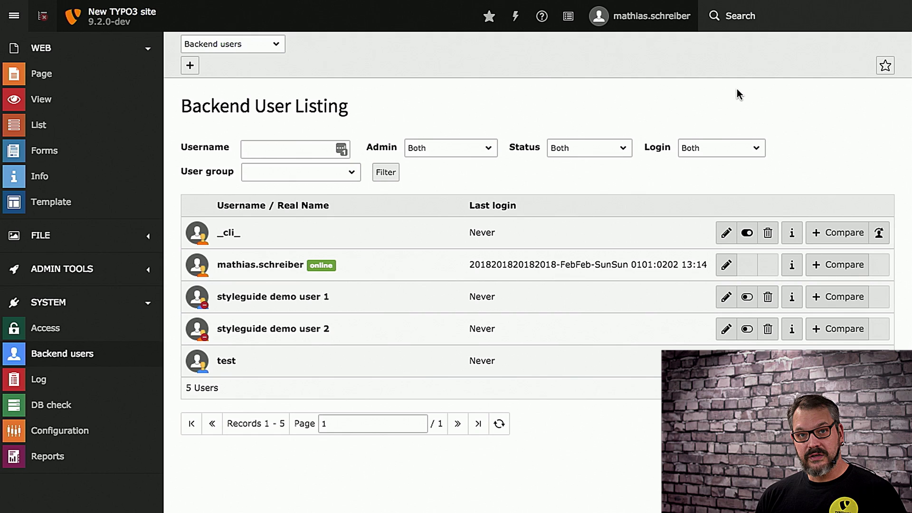
Show the Recently switched to users in the top-bar user menu.
click(646, 16)
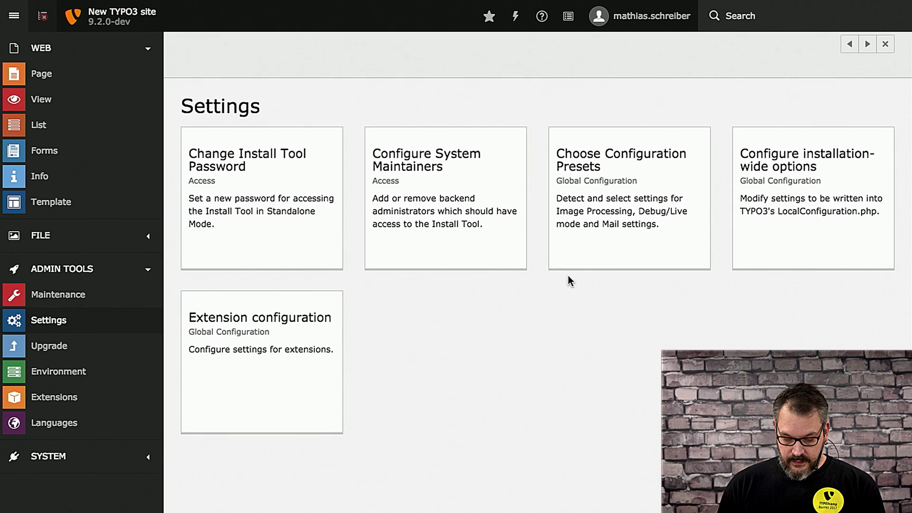
Open Choose Configuration Presets and expand Debug settings to review Live, Debug [Active] and Custom.
click(622, 209)
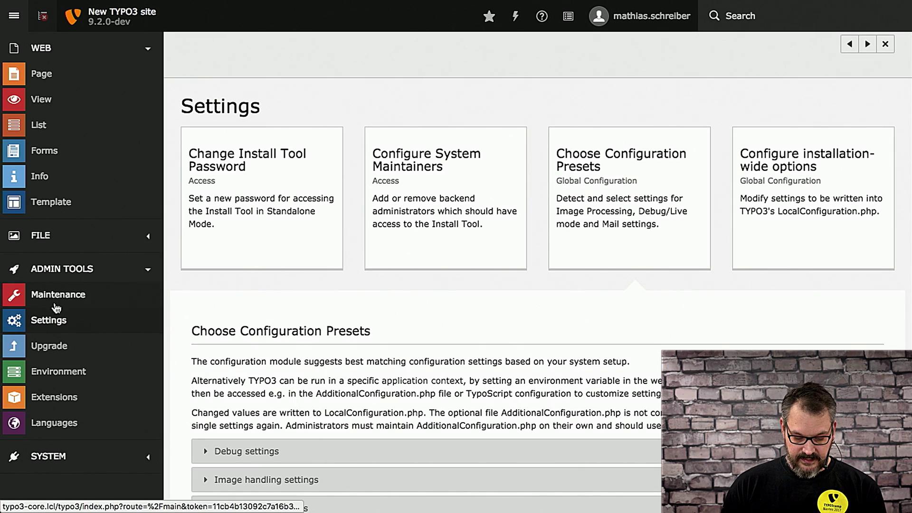
scroll(415, 344, down, 3)
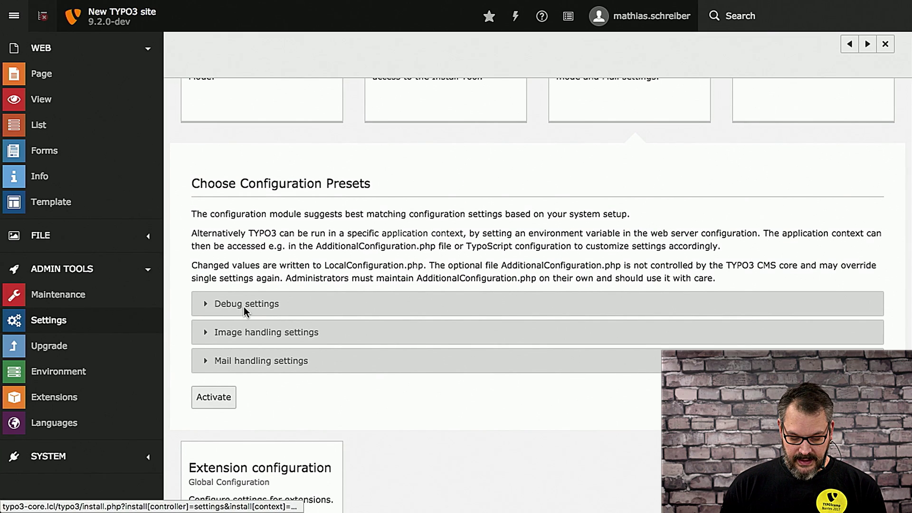
click(243, 309)
scroll(378, 350, down, 2)
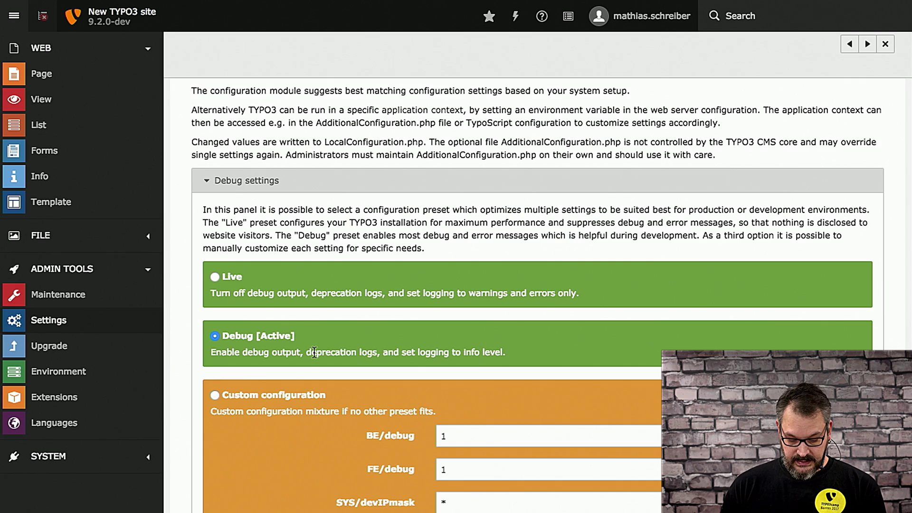
scroll(314, 352, down, 5)
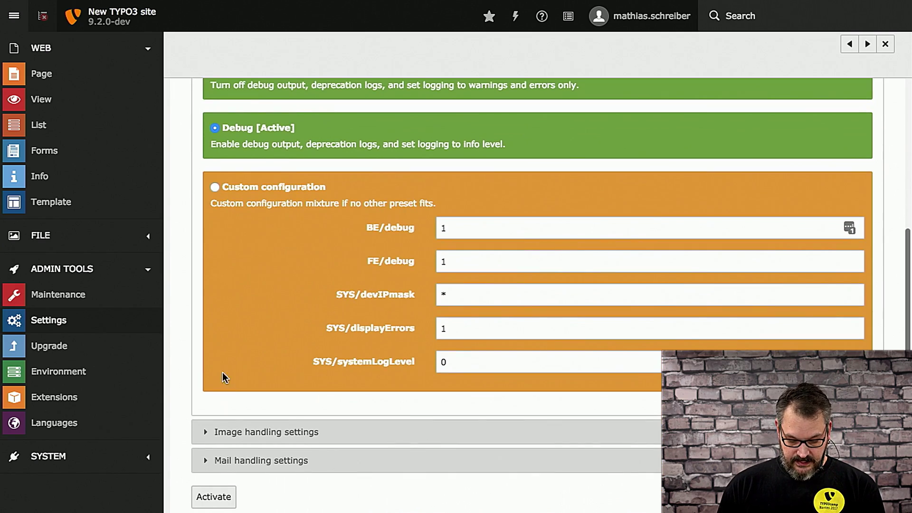
scroll(246, 315, up, 10)
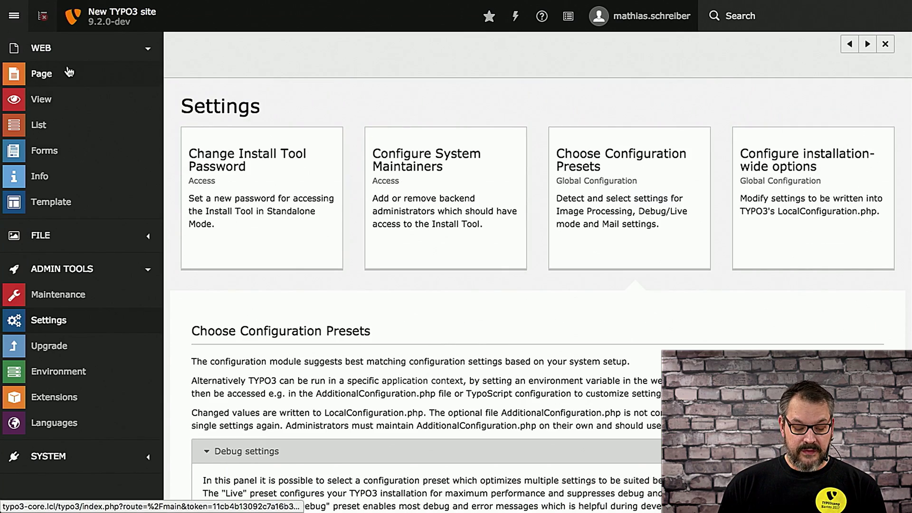
Edit Translated Page's properties from the Page tree, showing debug field names like [doktype].
click(69, 71)
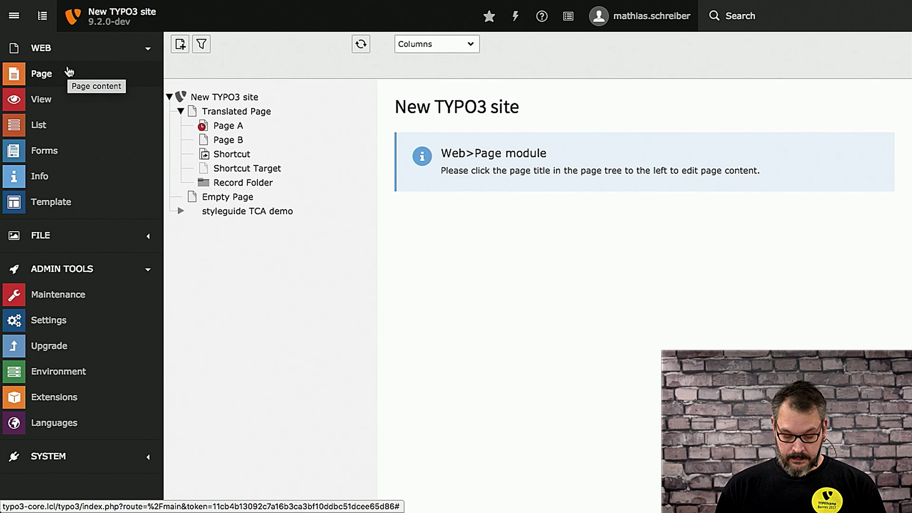
click(239, 113)
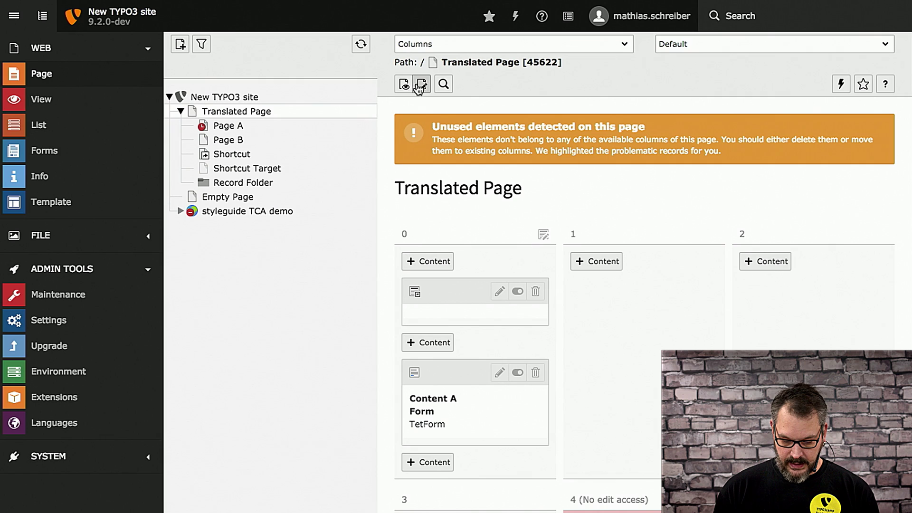
click(421, 85)
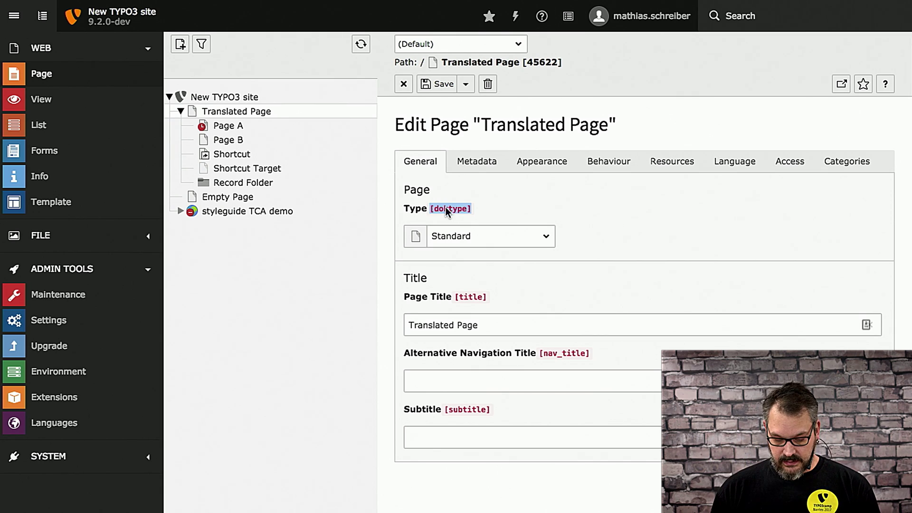
click(496, 213)
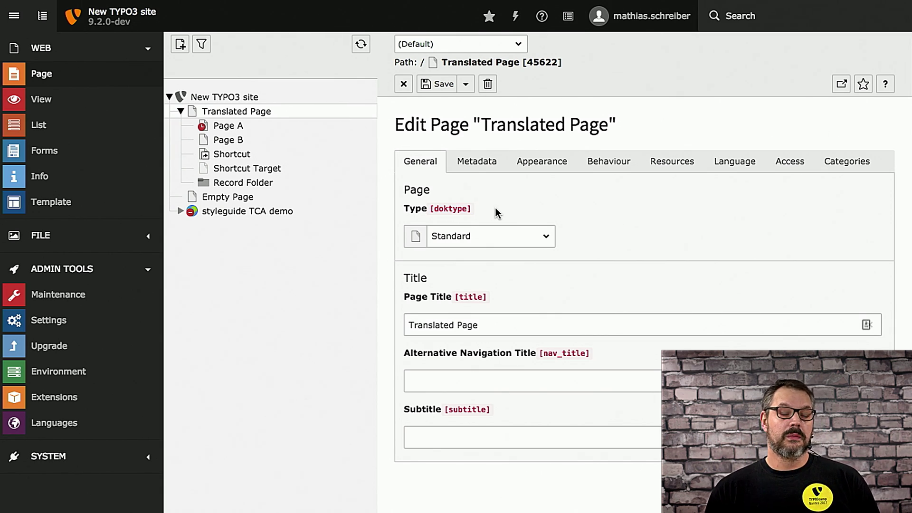